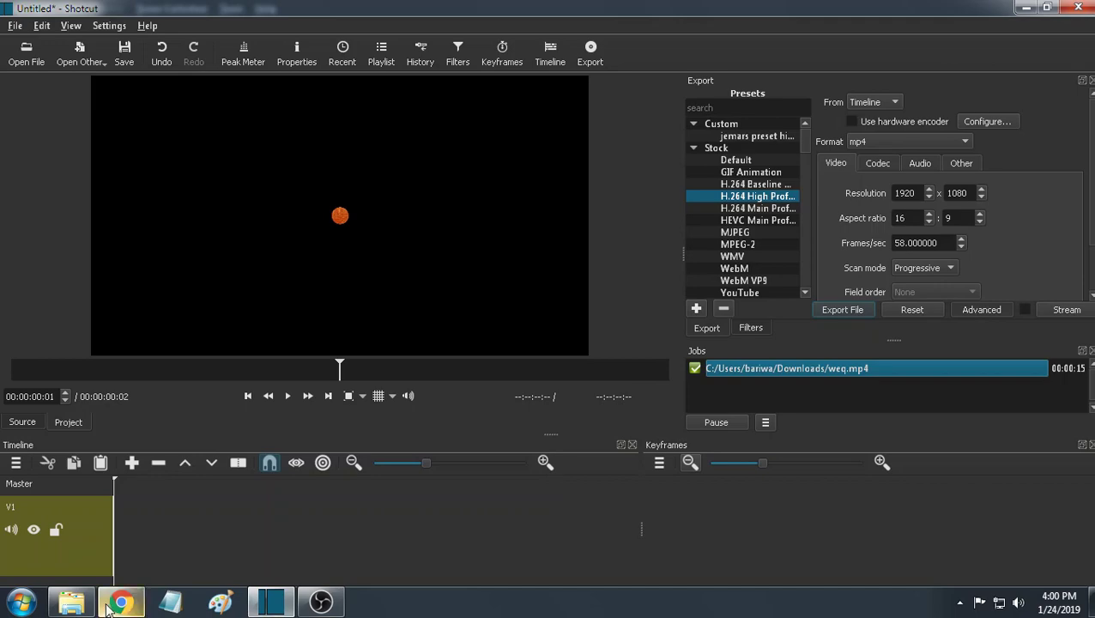
- Bring the Chrome window with YouTube results on spinning video in Shotcut to the front
click(109, 604)
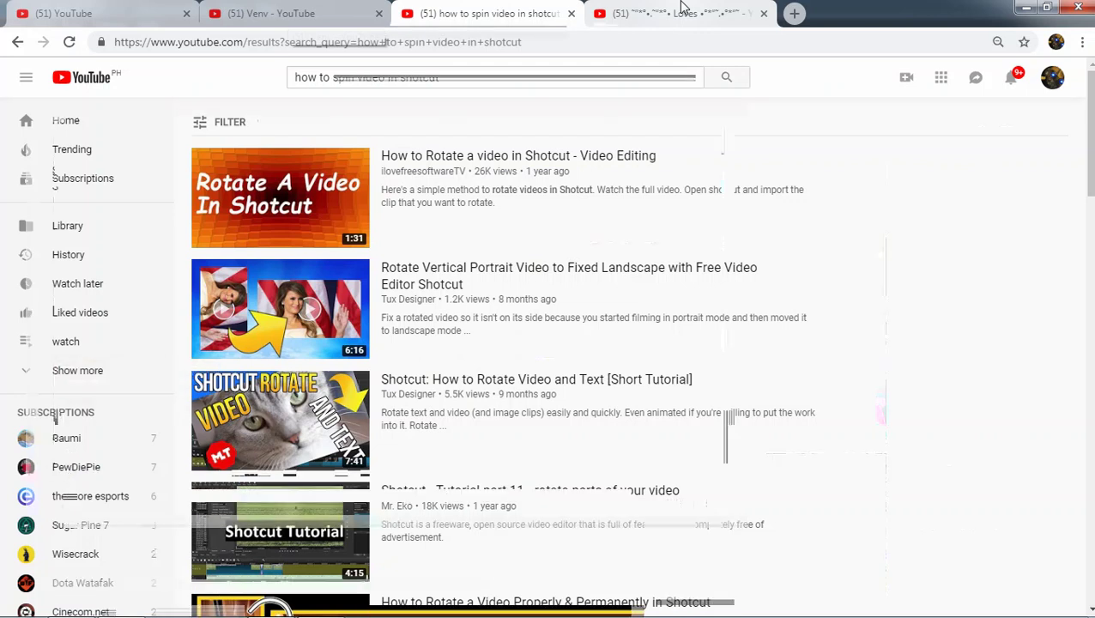
- Replay the YouTube example video on the watch-page tab, then return to the Shotcut editor
click(683, 7)
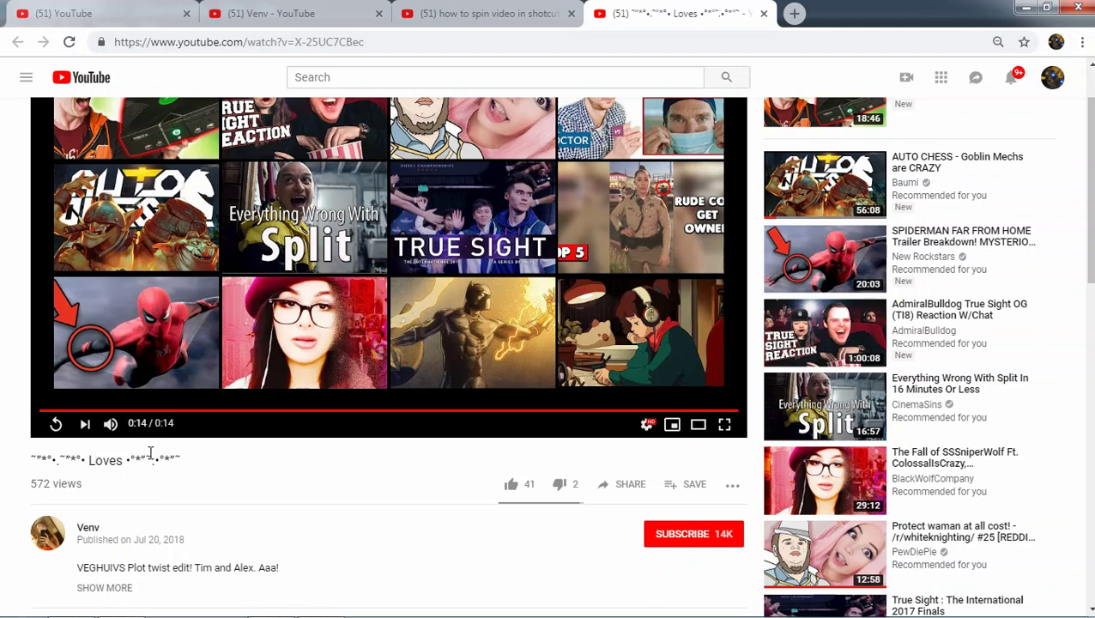
scroll(474, 406, up, 1)
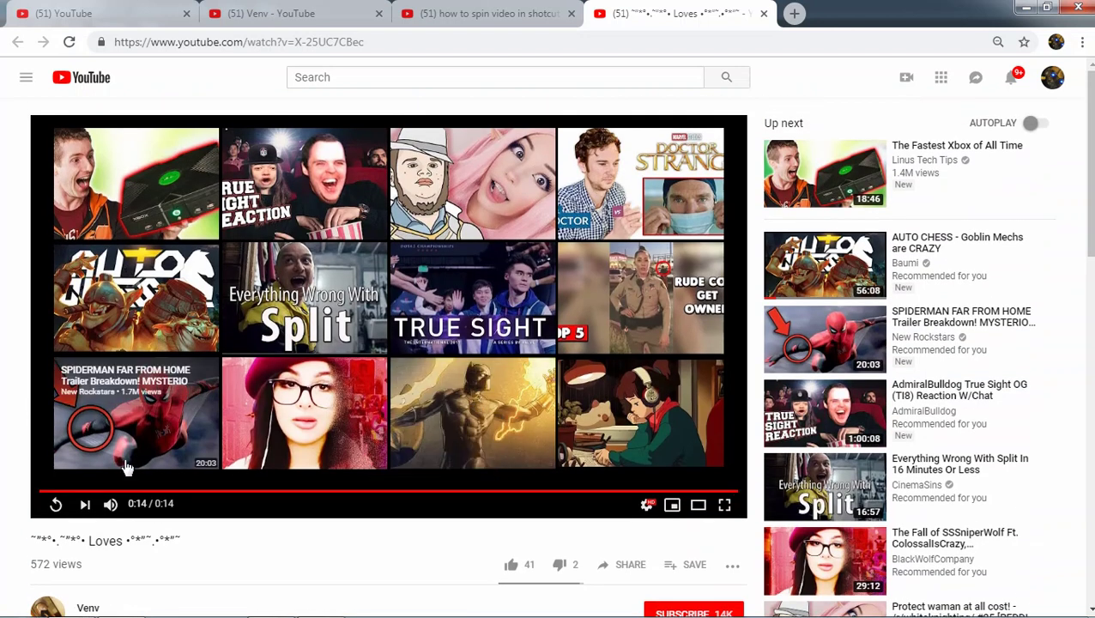
click(97, 490)
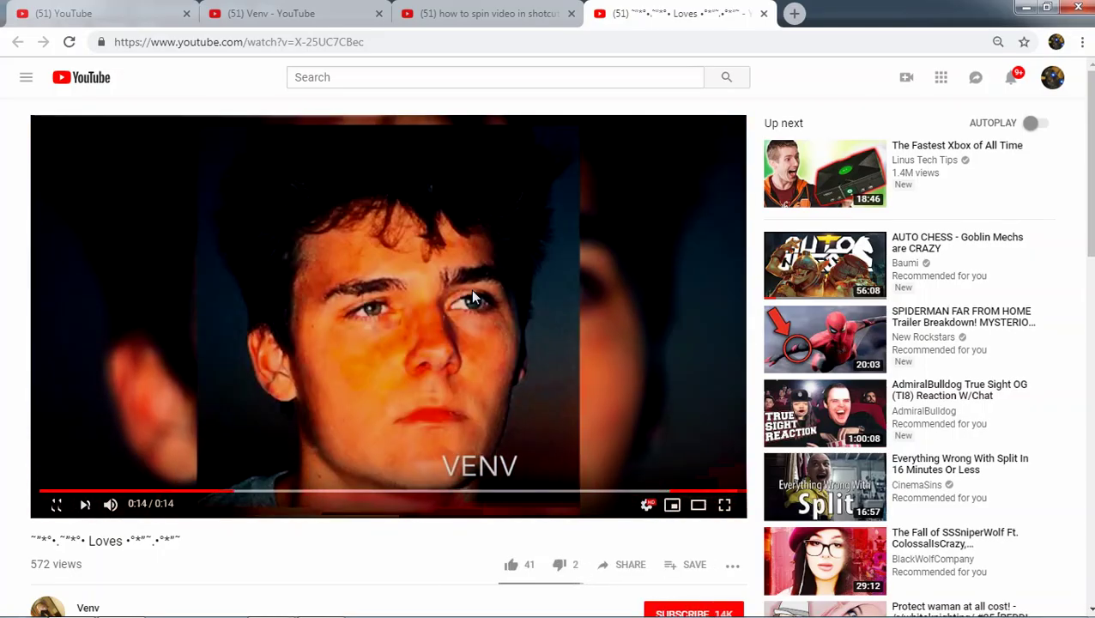
click(470, 289)
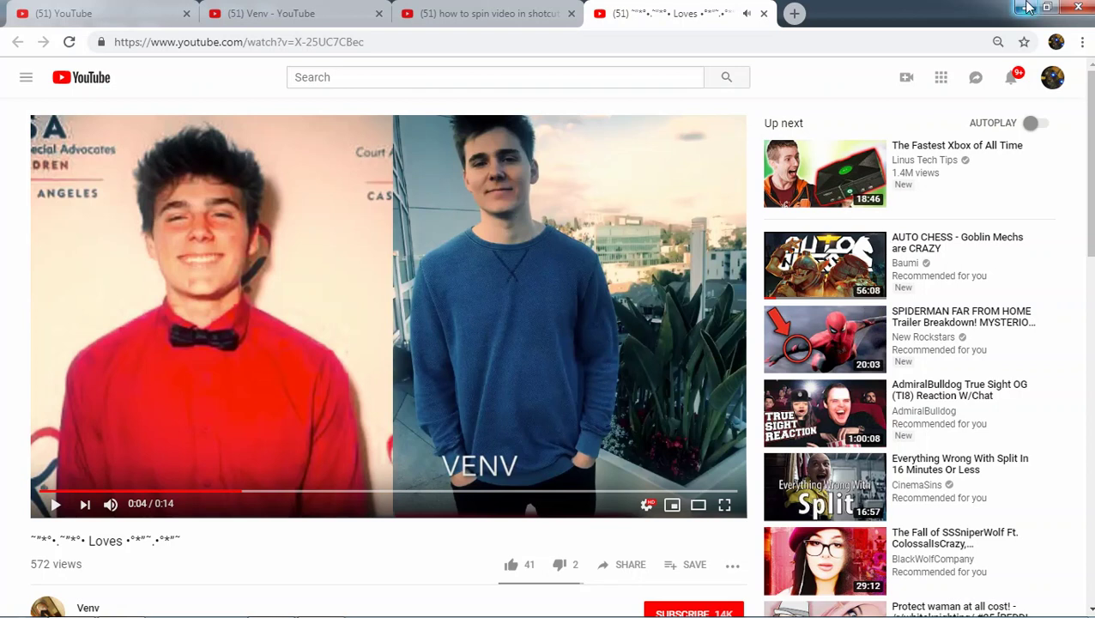
click(1025, 7)
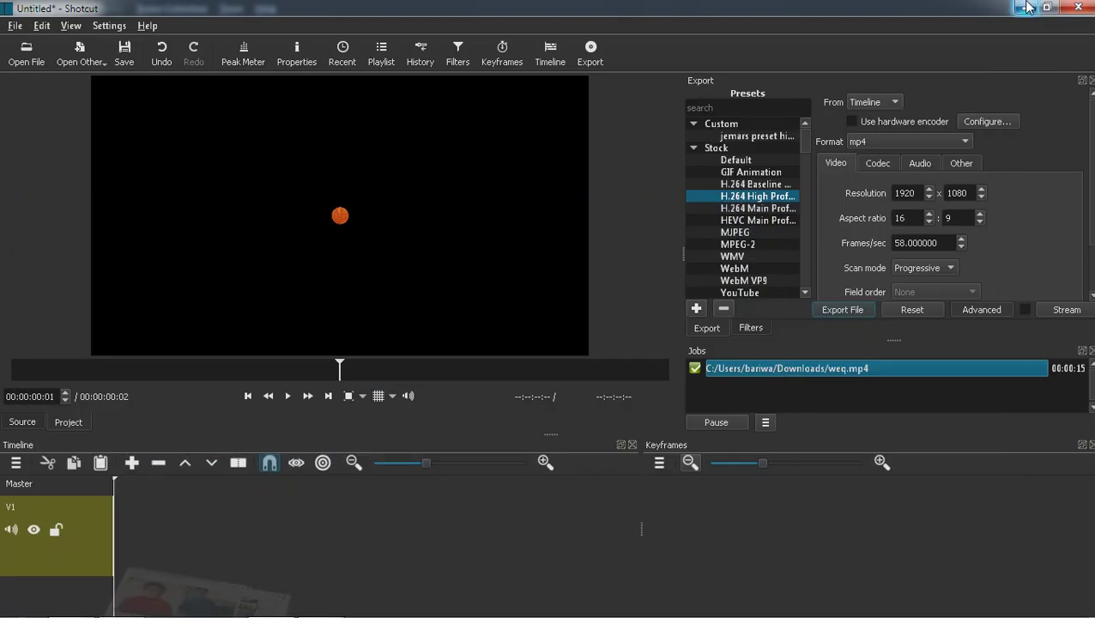
- Add the Chrysanthemum photo from the Open File dialog onto the V1 timeline track
click(27, 52)
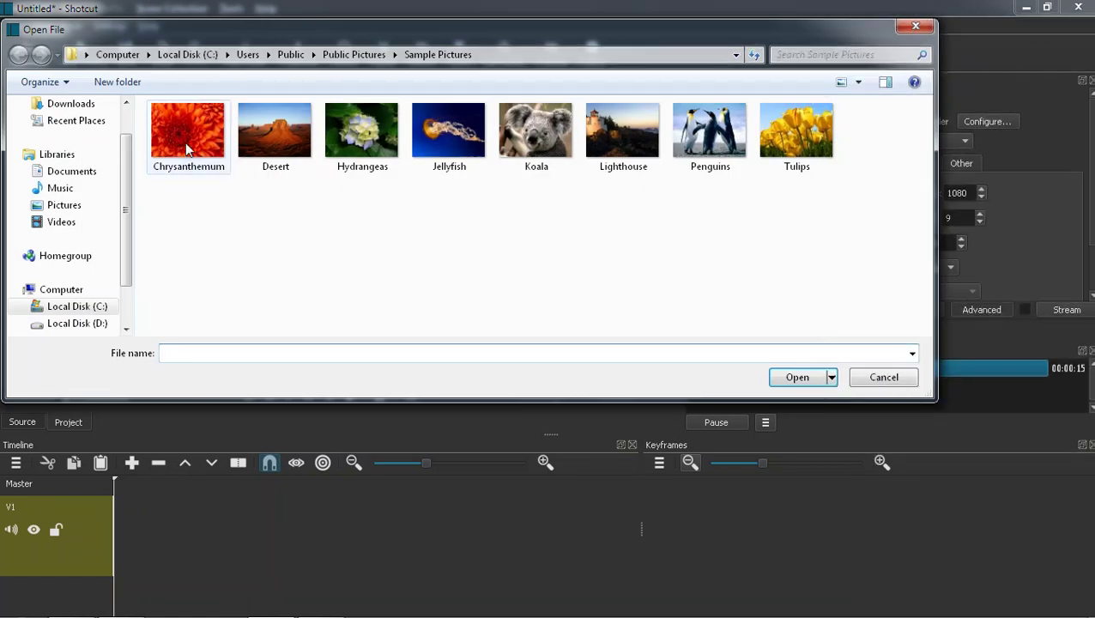
mouse_move(186, 146)
mouse_down()
mouse_move(219, 559)
mouse_move(136, 534)
mouse_up()
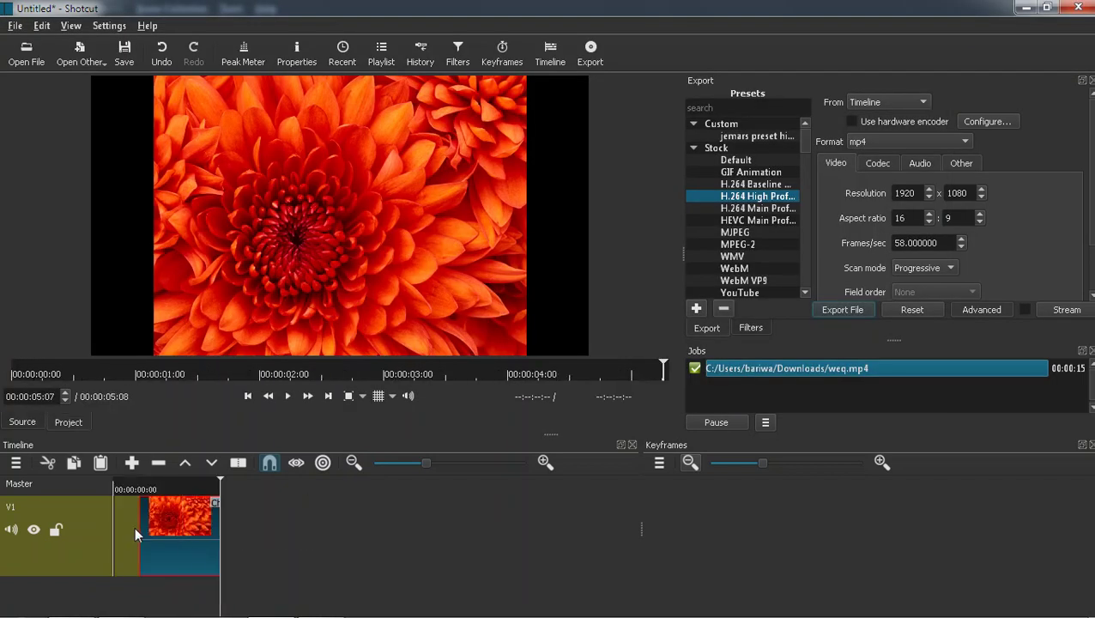
- Remove the leading gap and split the photo clip about one second in
right_click(132, 527)
click(144, 533)
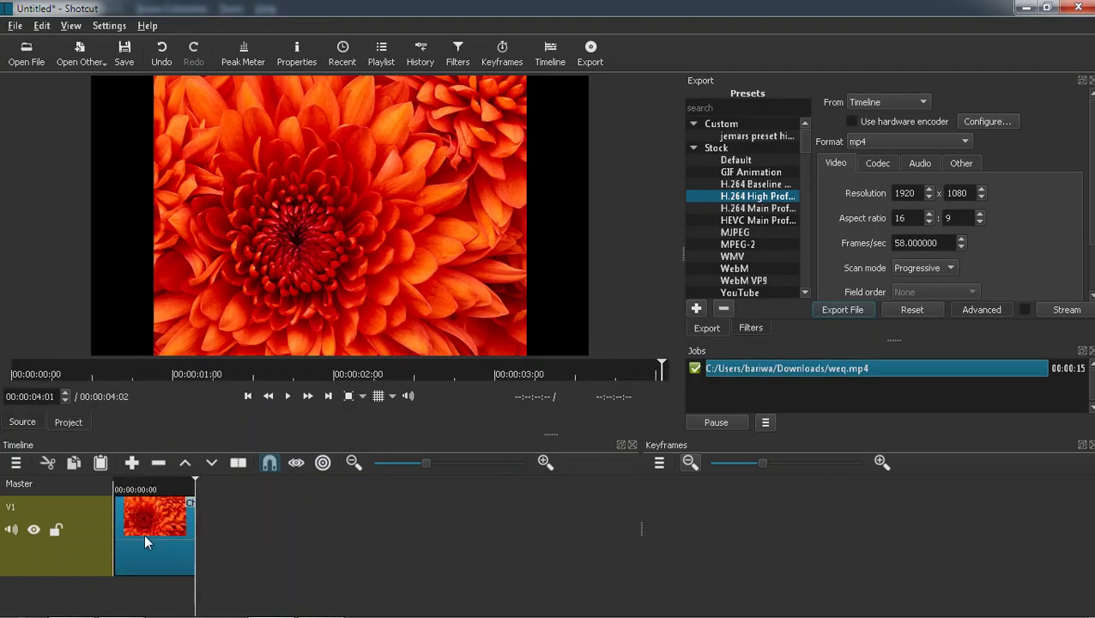
click(131, 489)
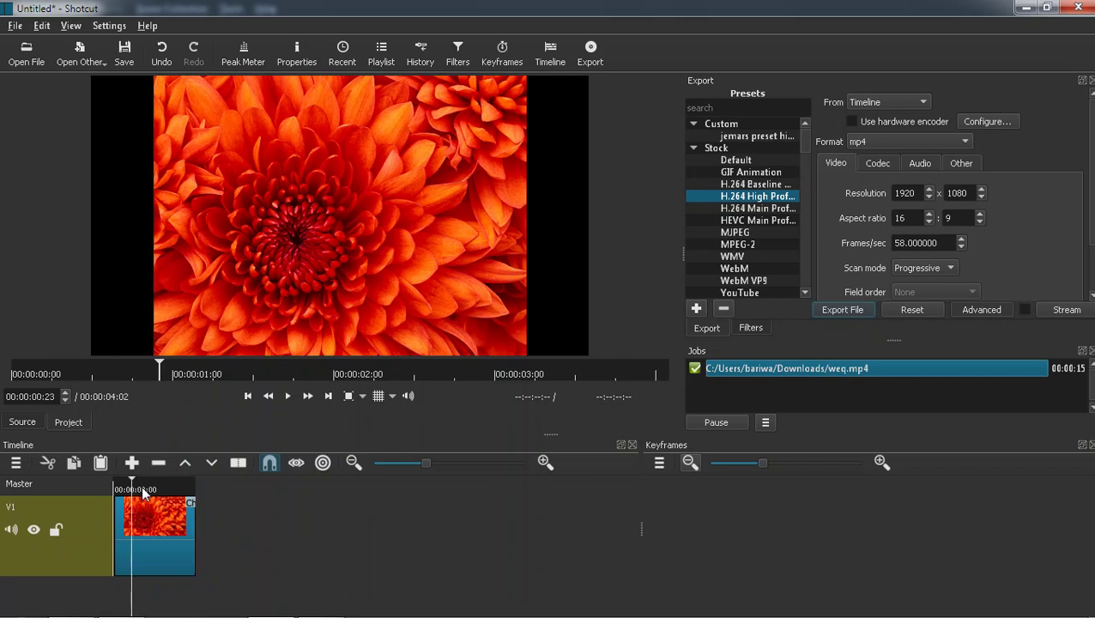
click(142, 490)
key(s)
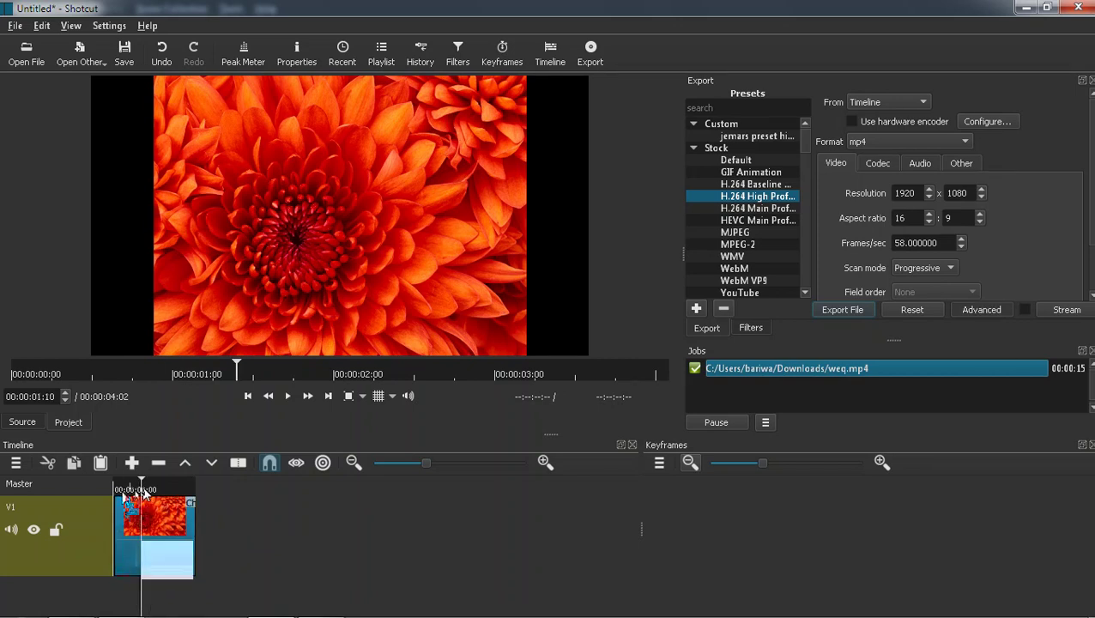
- Adjust the split point and select the short first piece of the clip
click(121, 487)
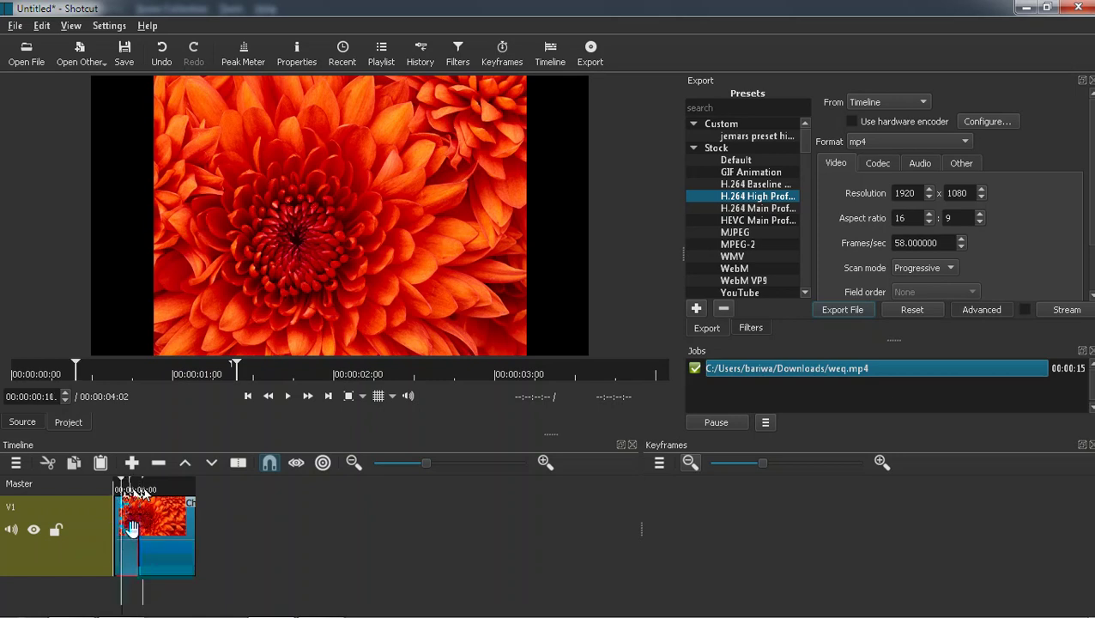
drag(142, 531, 135, 523)
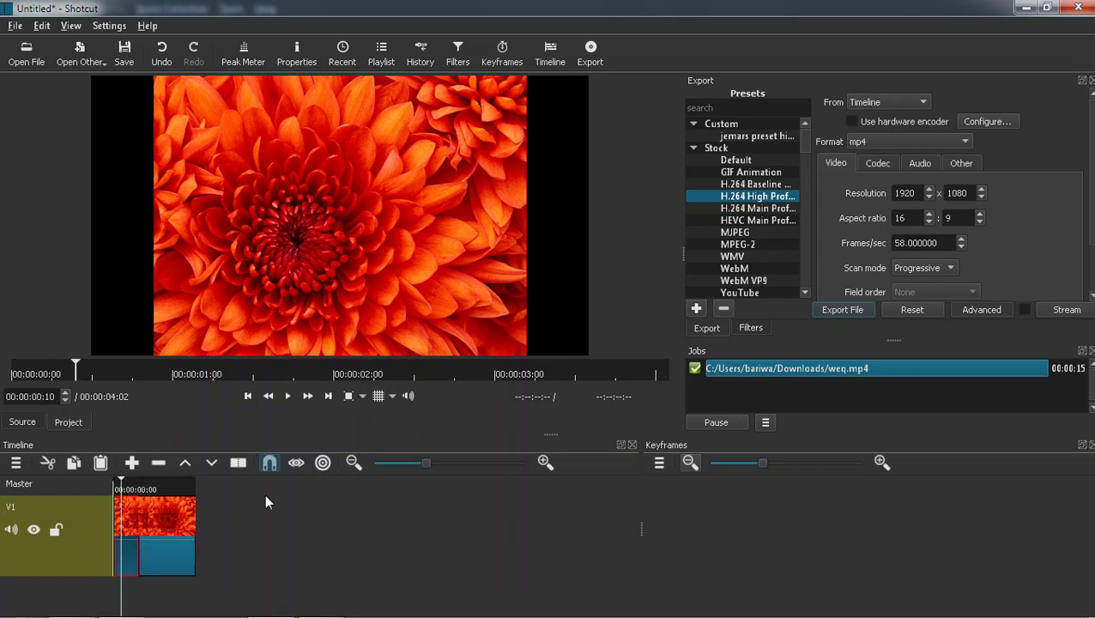
click(131, 560)
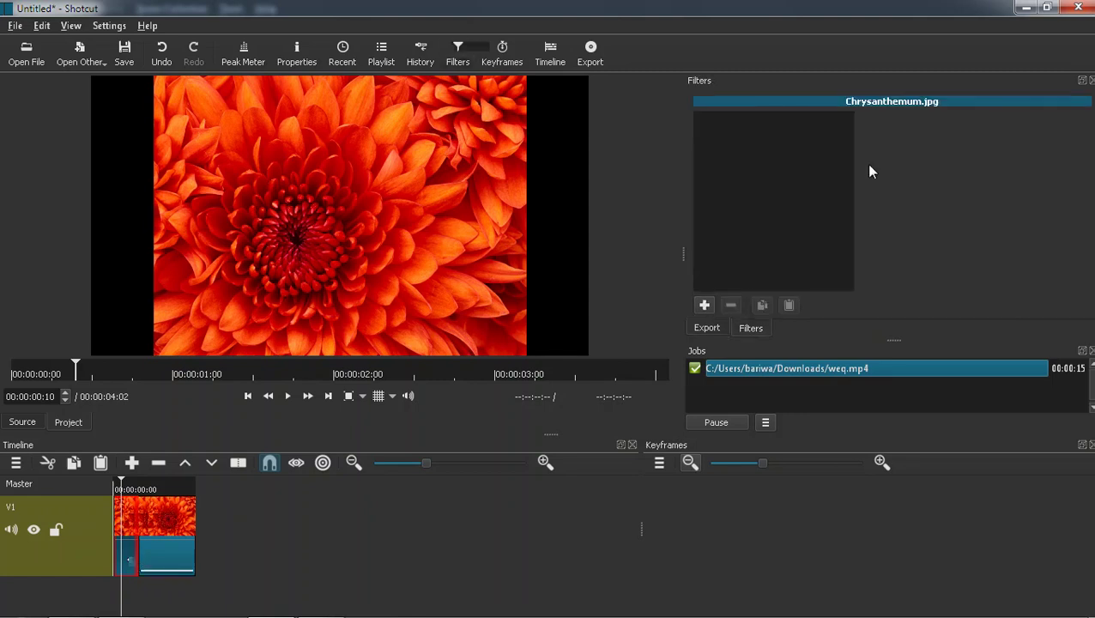
- Add the Circular Frame (HTML) video filter to the Chrysanthemum clip
click(704, 305)
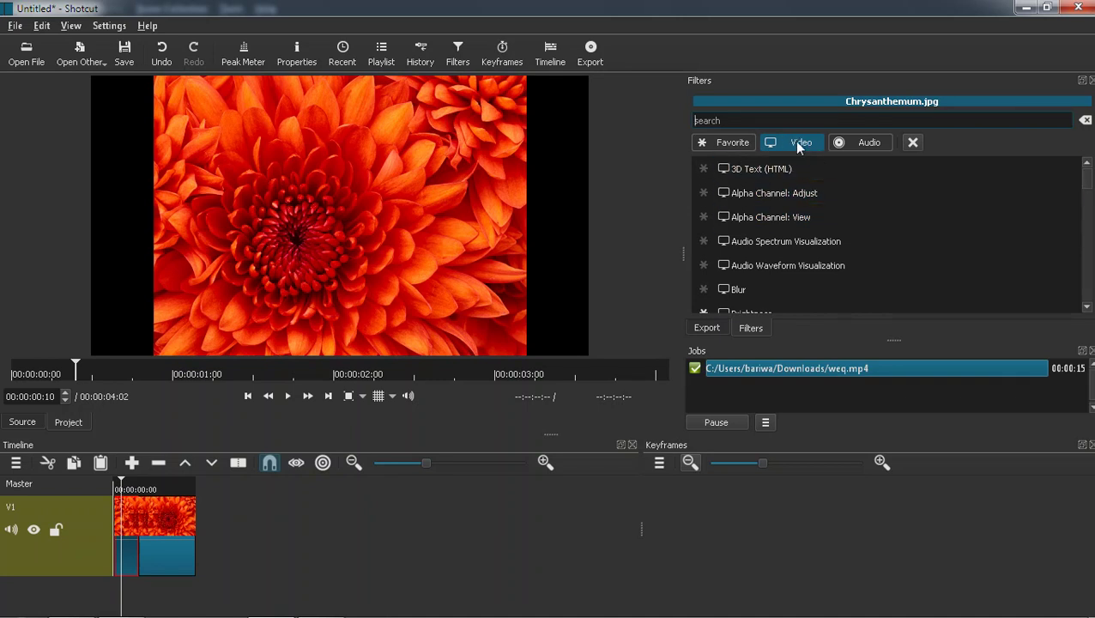
scroll(724, 266, down, 2)
scroll(777, 286, down, 2)
scroll(730, 288, down, 2)
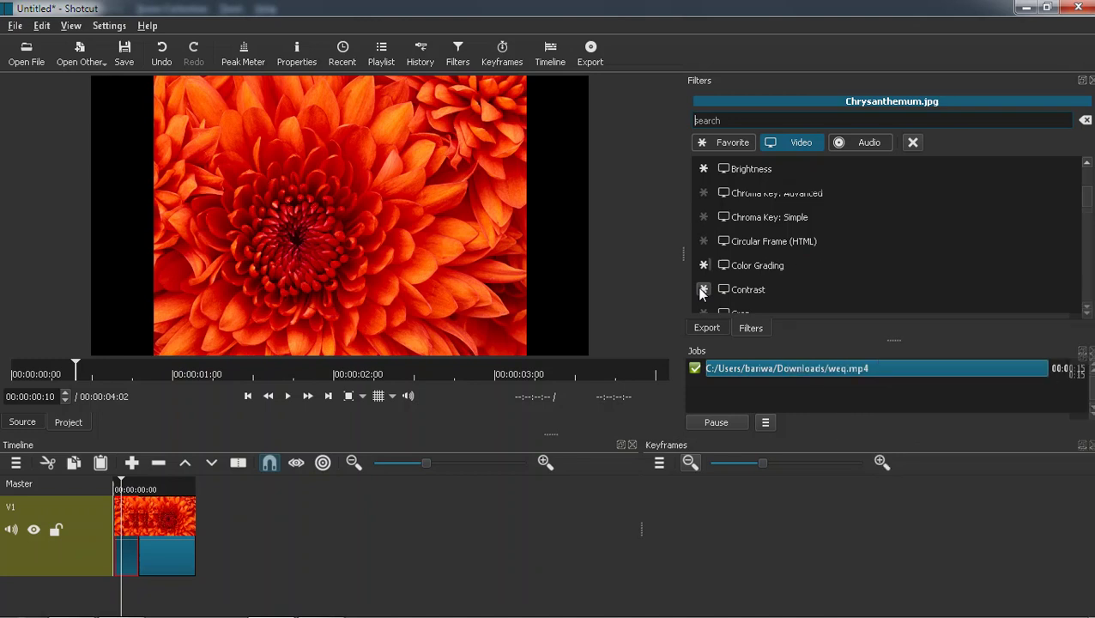
click(763, 289)
scroll(766, 257, down, 1)
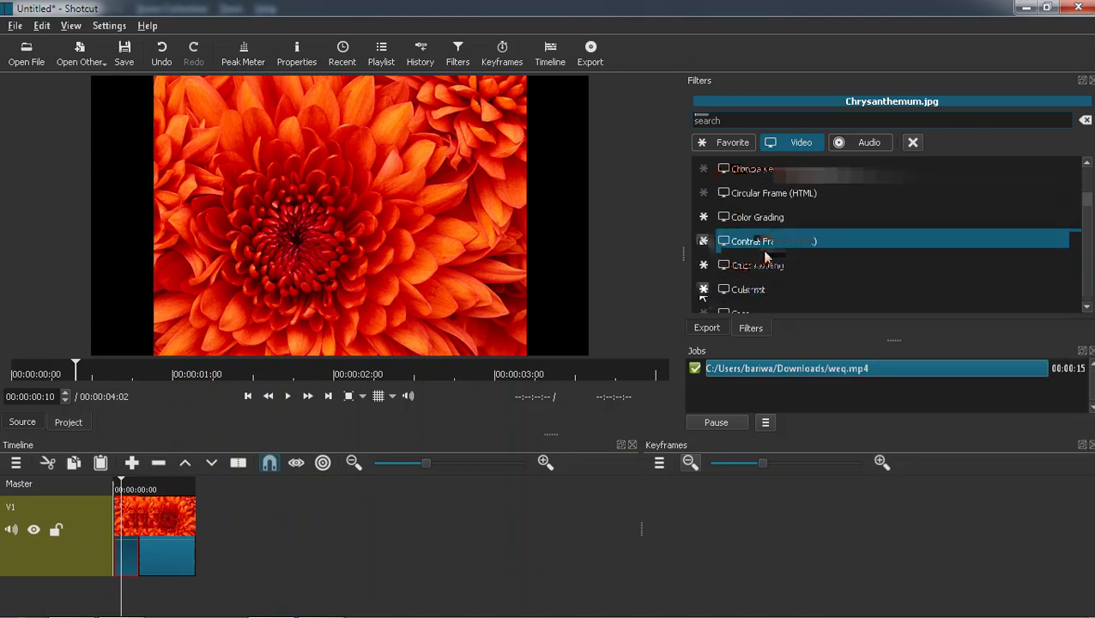
click(764, 244)
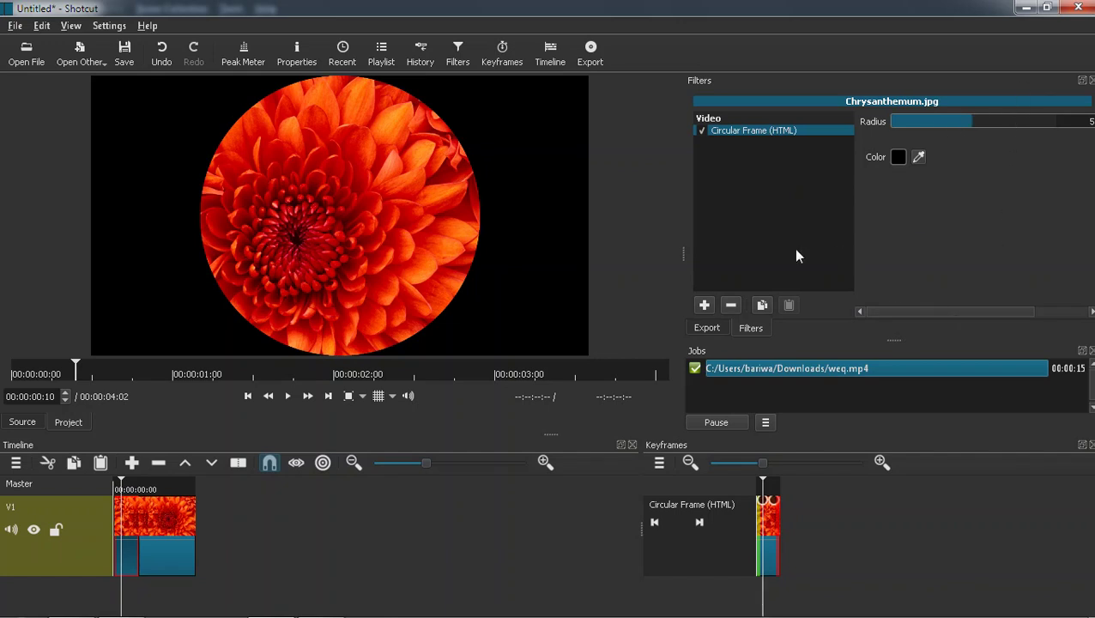
drag(985, 314, 1041, 314)
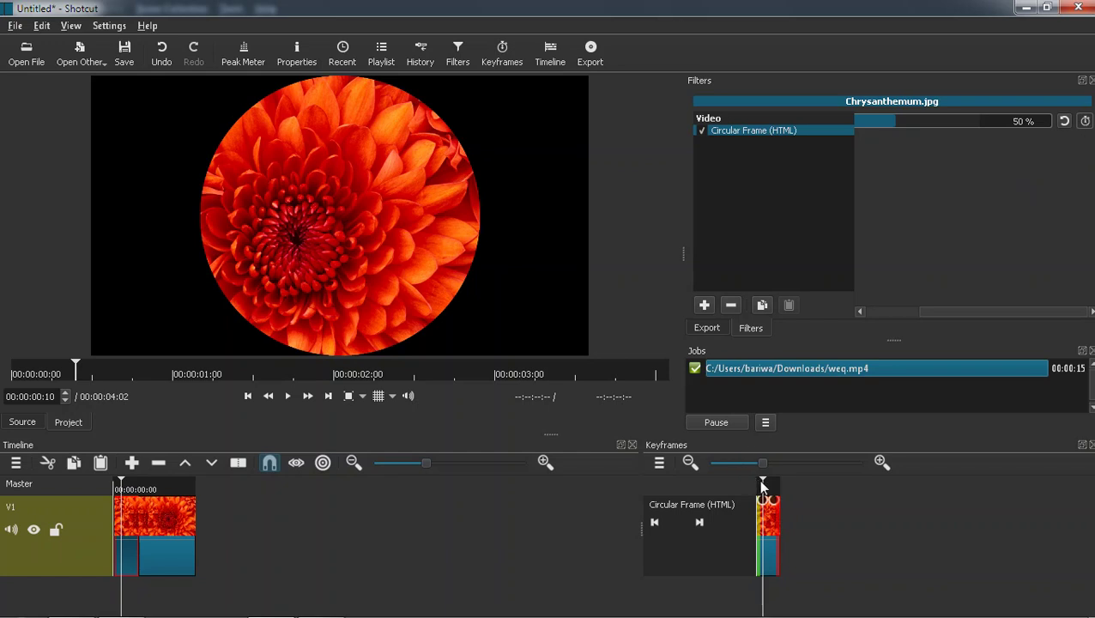
- Enable radius keyframing at the clip start and scrub through the clip
drag(763, 487, 737, 479)
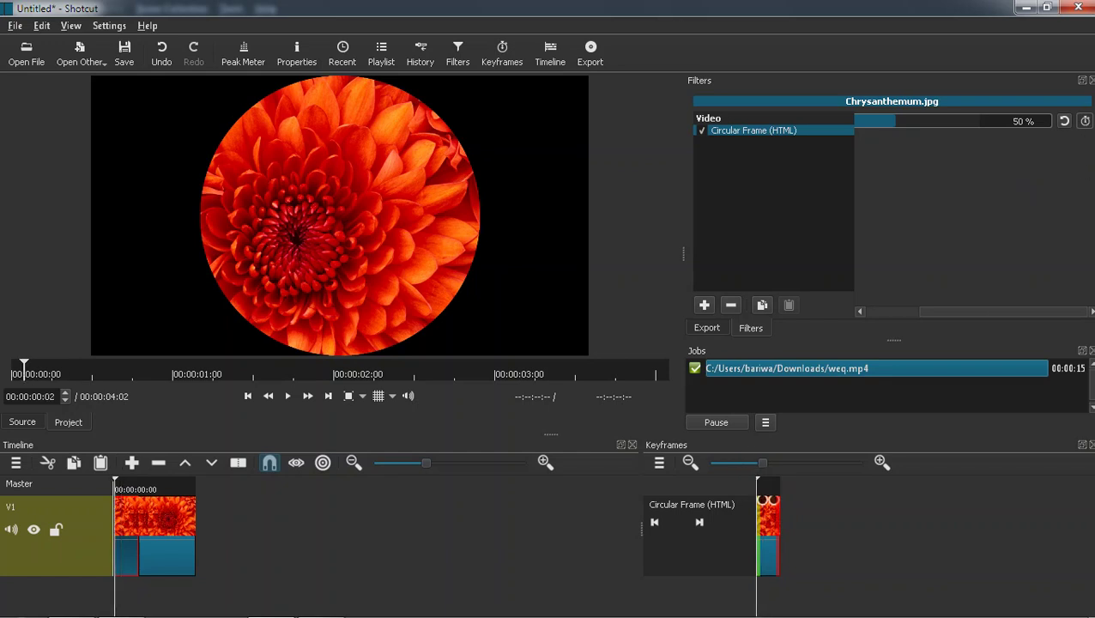
click(1085, 122)
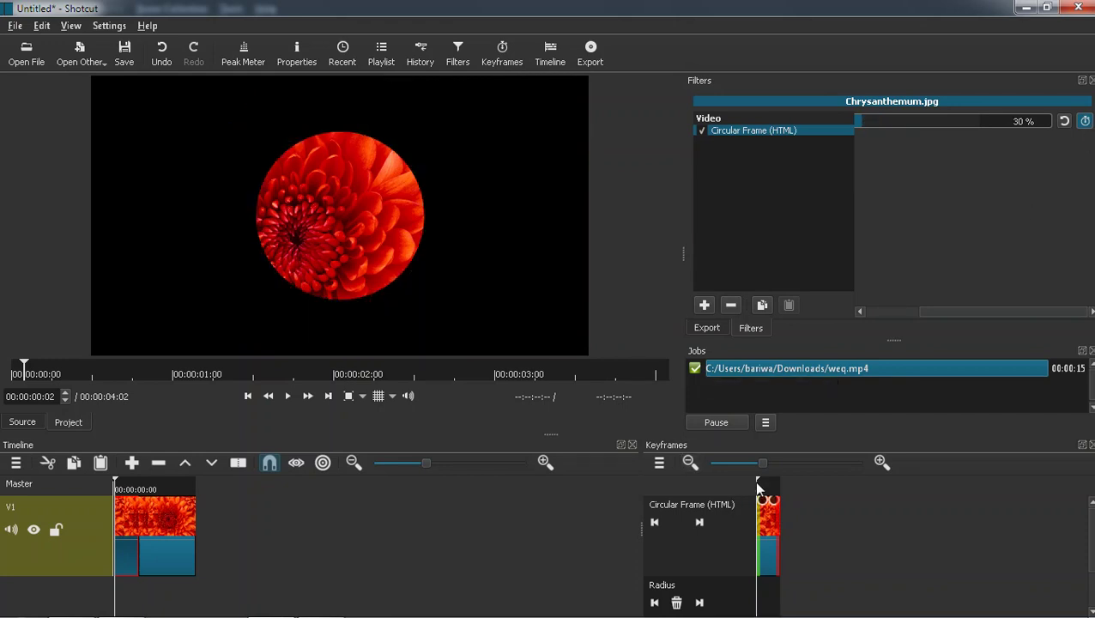
drag(757, 486, 770, 478)
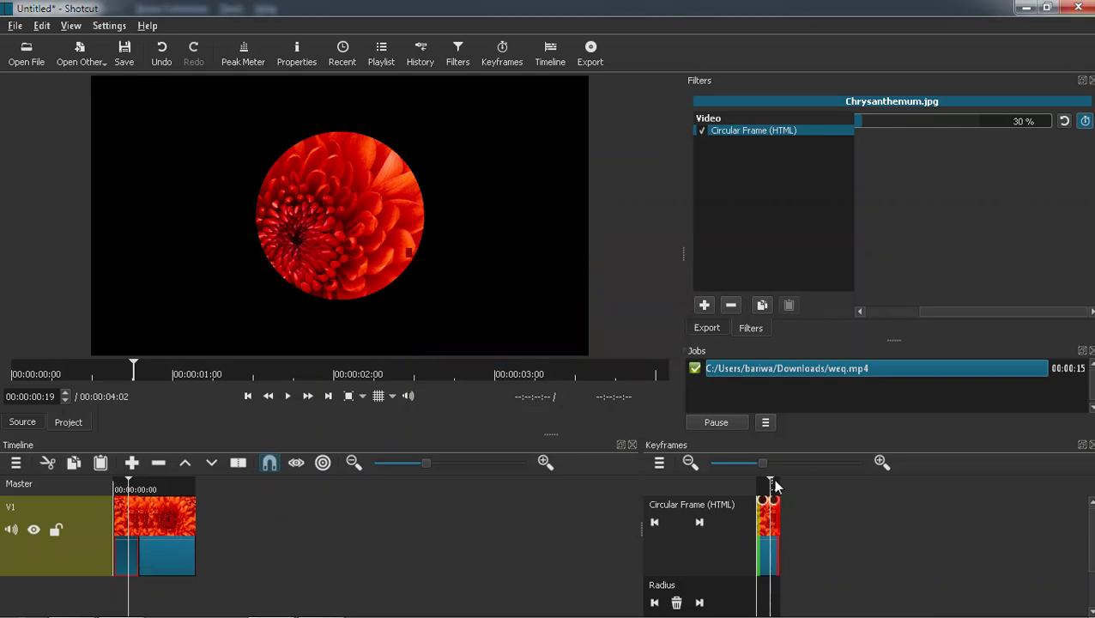
drag(768, 478, 736, 483)
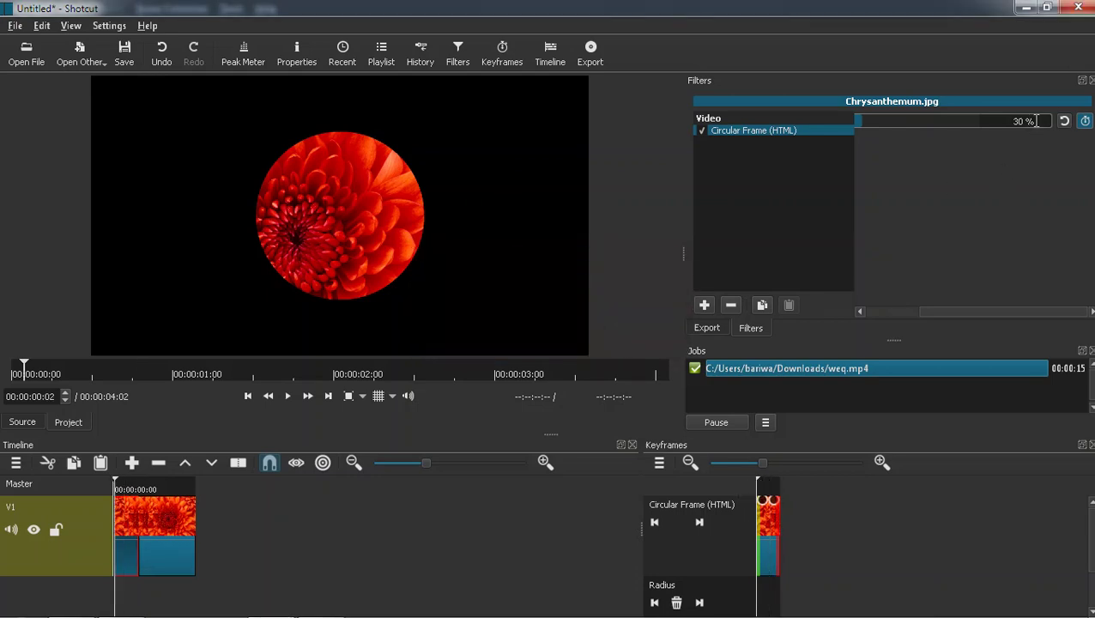
- Turn off radius keyframing and confirm removing the keyframes, keeping a fixed 30% circle
click(1084, 123)
click(568, 332)
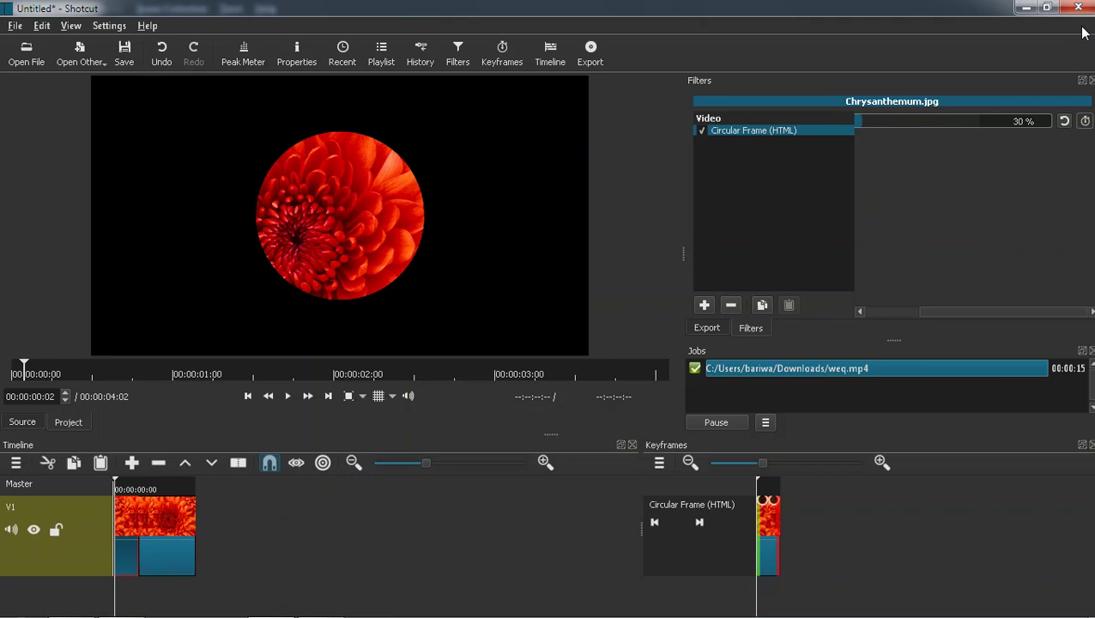
key(space)
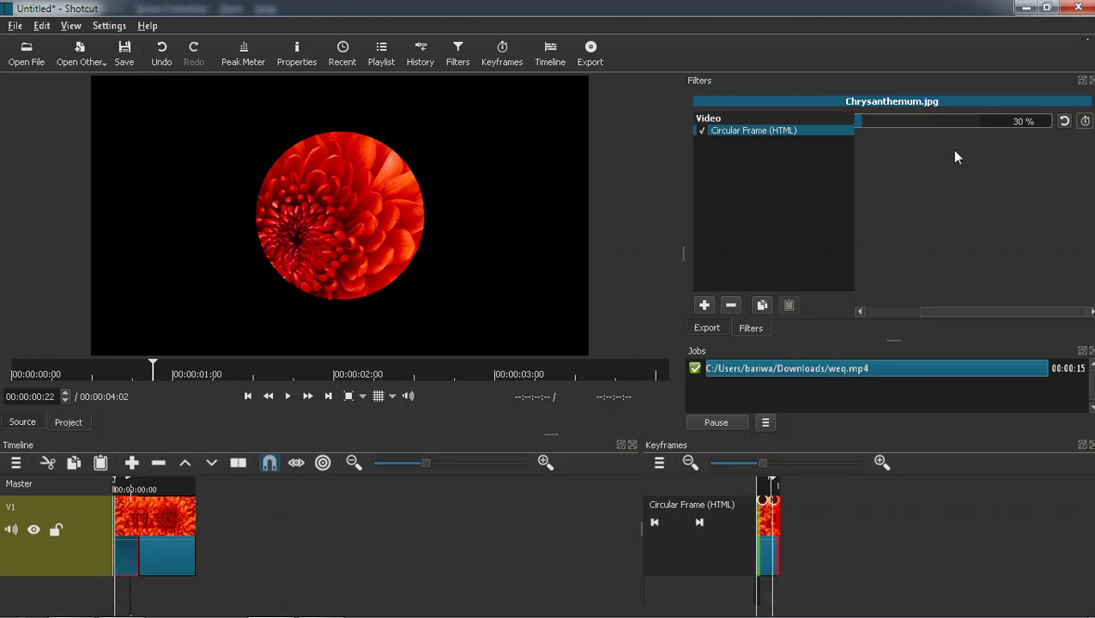
- Keyframe the radius at 91% and play from the clip start to preview the growth
click(964, 122)
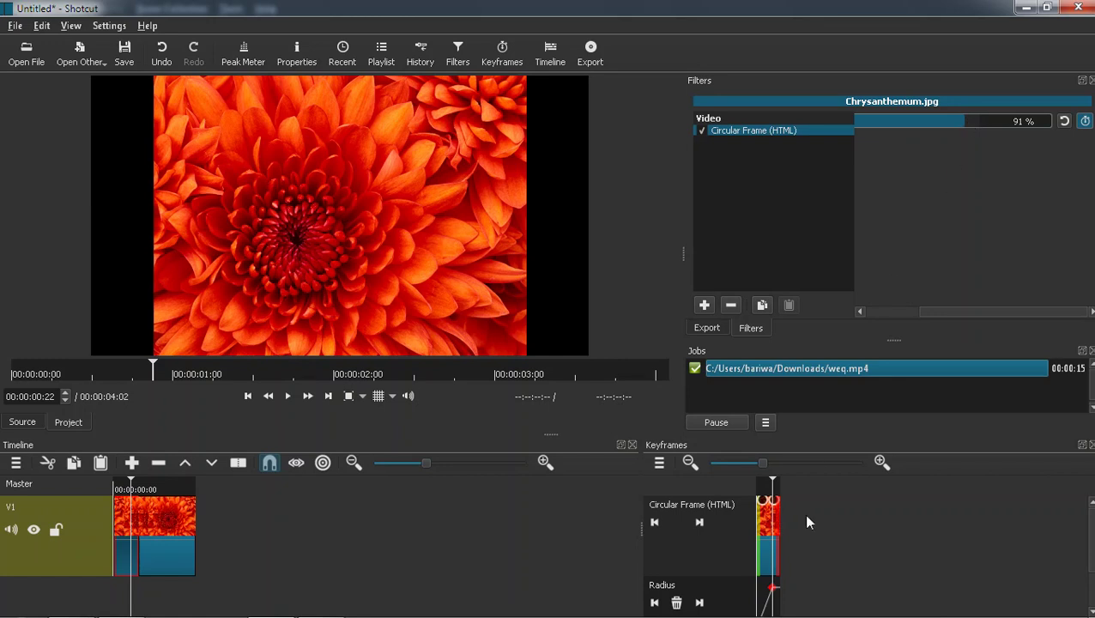
click(120, 488)
click(109, 489)
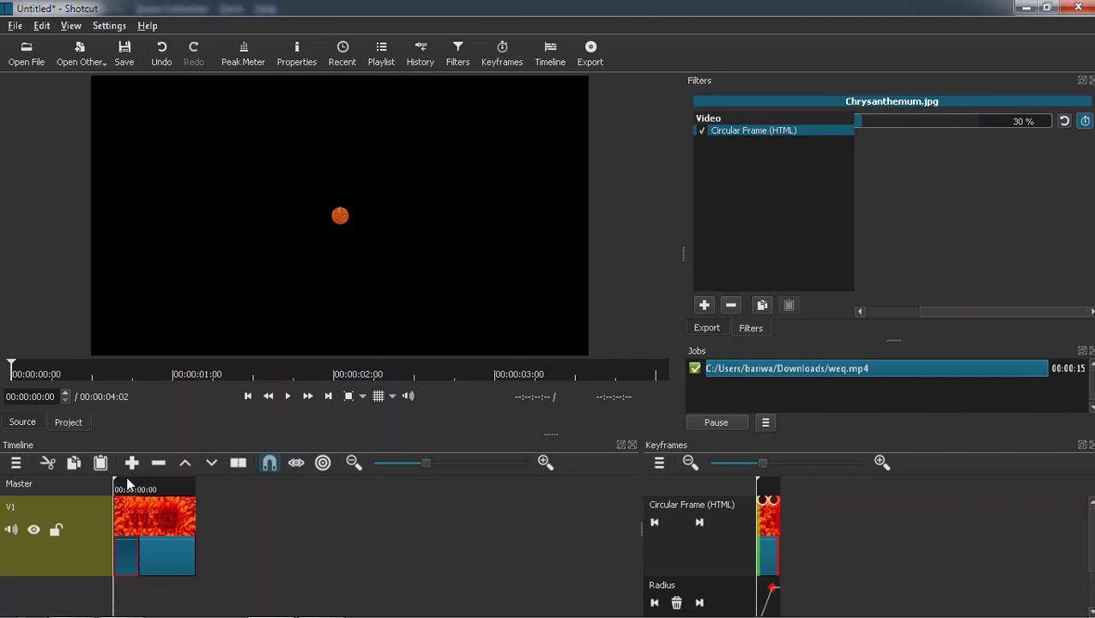
key(space)
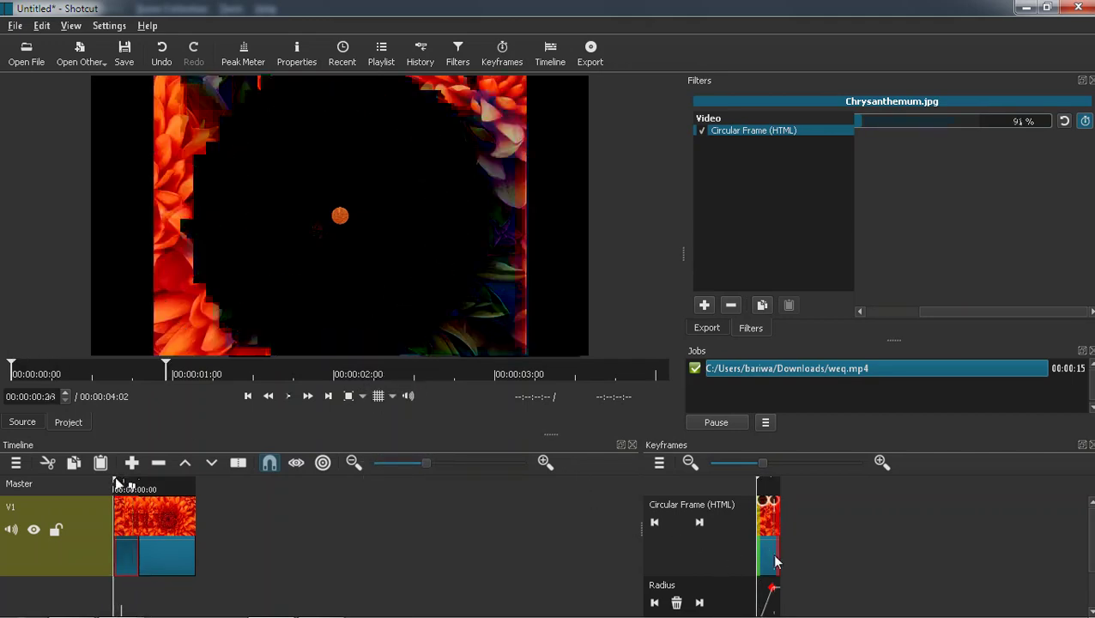
click(772, 589)
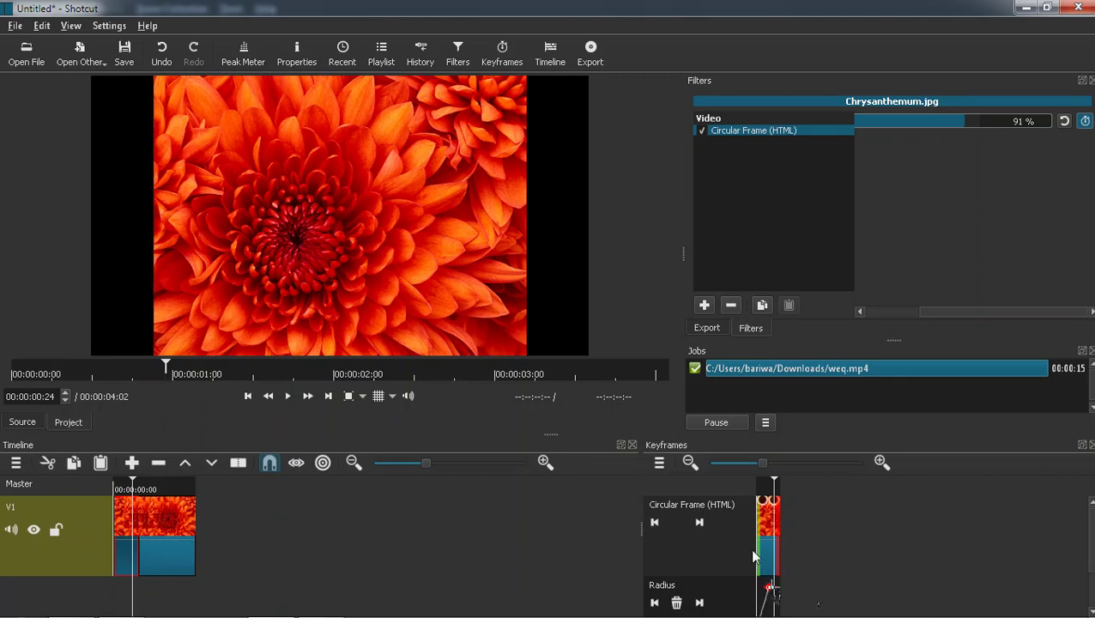
- Replay the radius animation from the start until the circle fills the frame
click(760, 485)
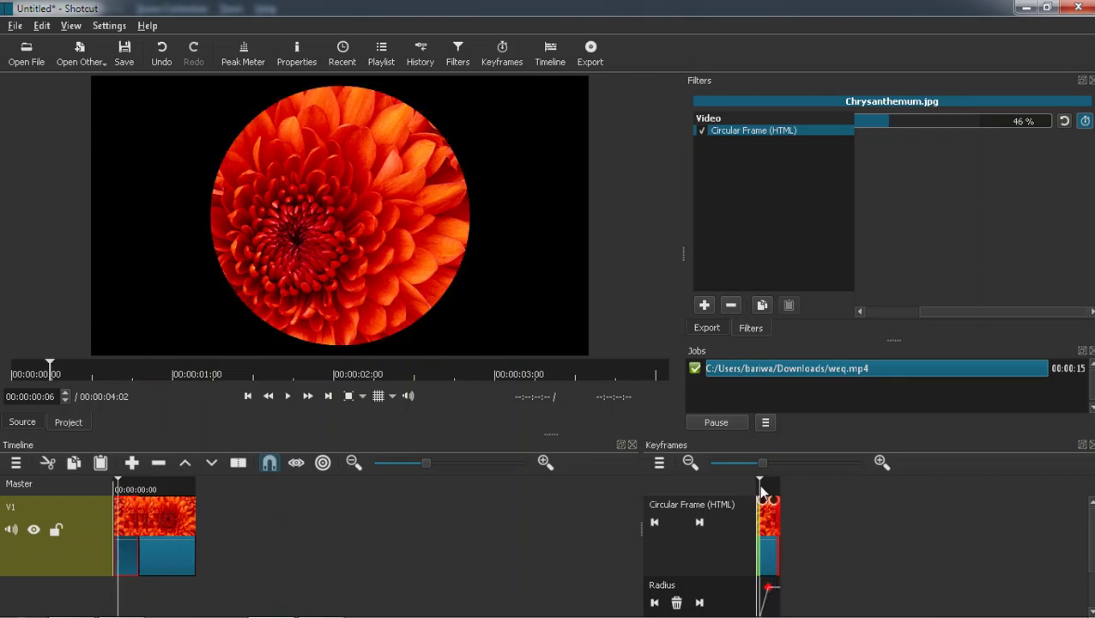
click(757, 486)
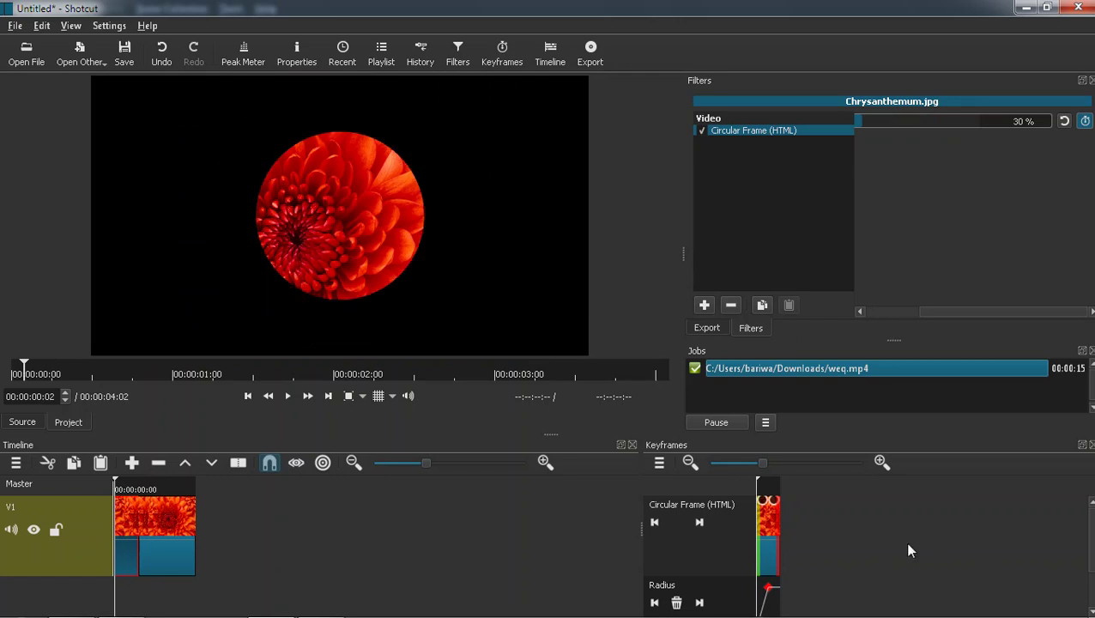
key(space)
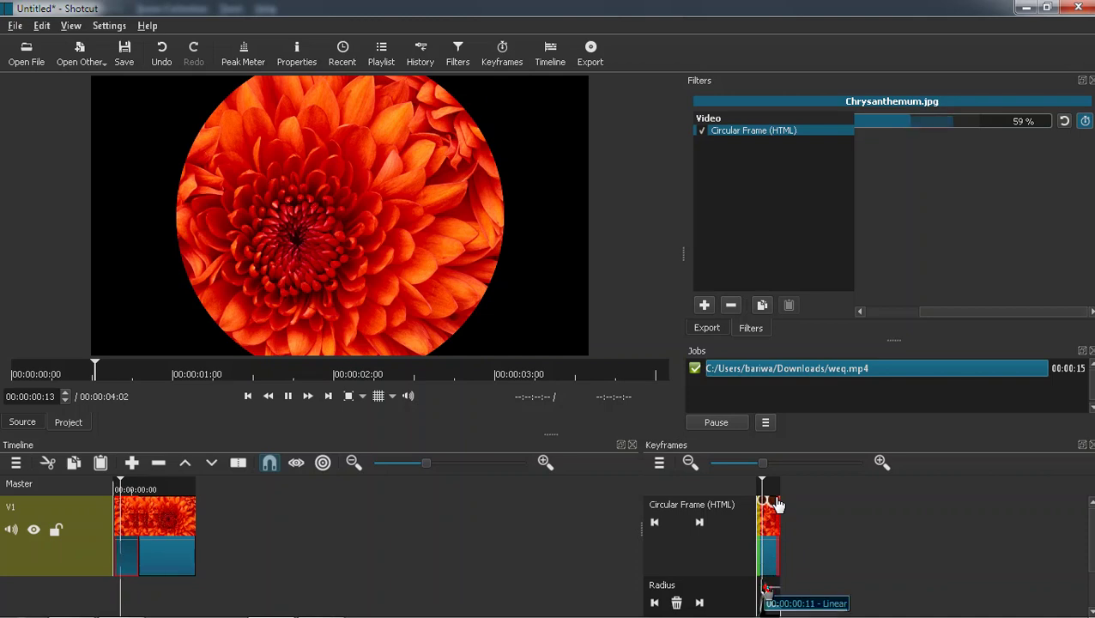
click(758, 494)
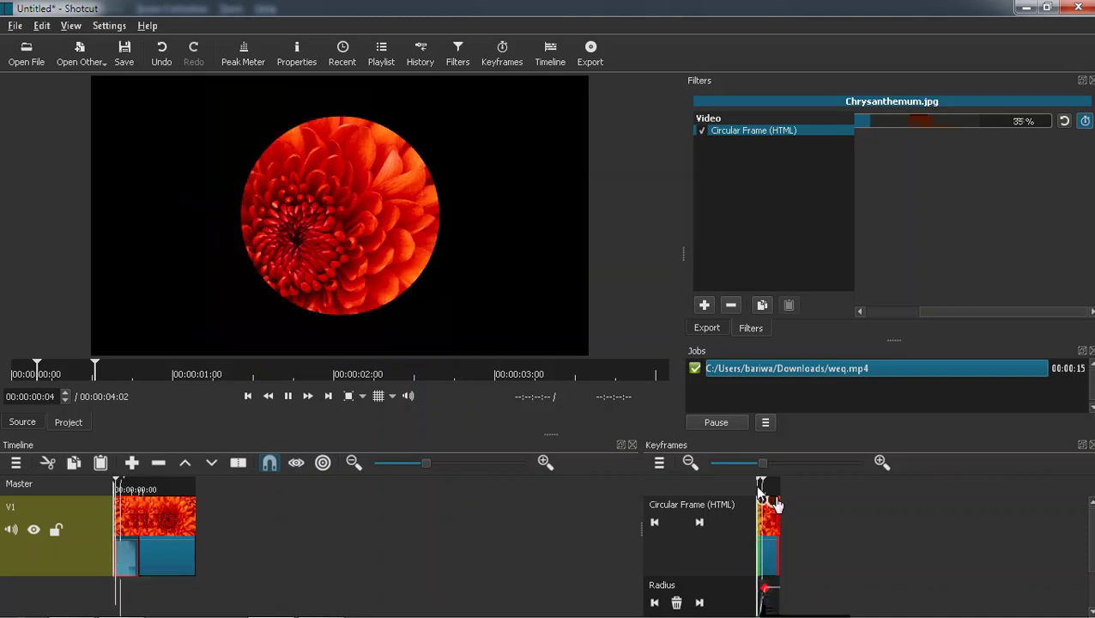
key(space)
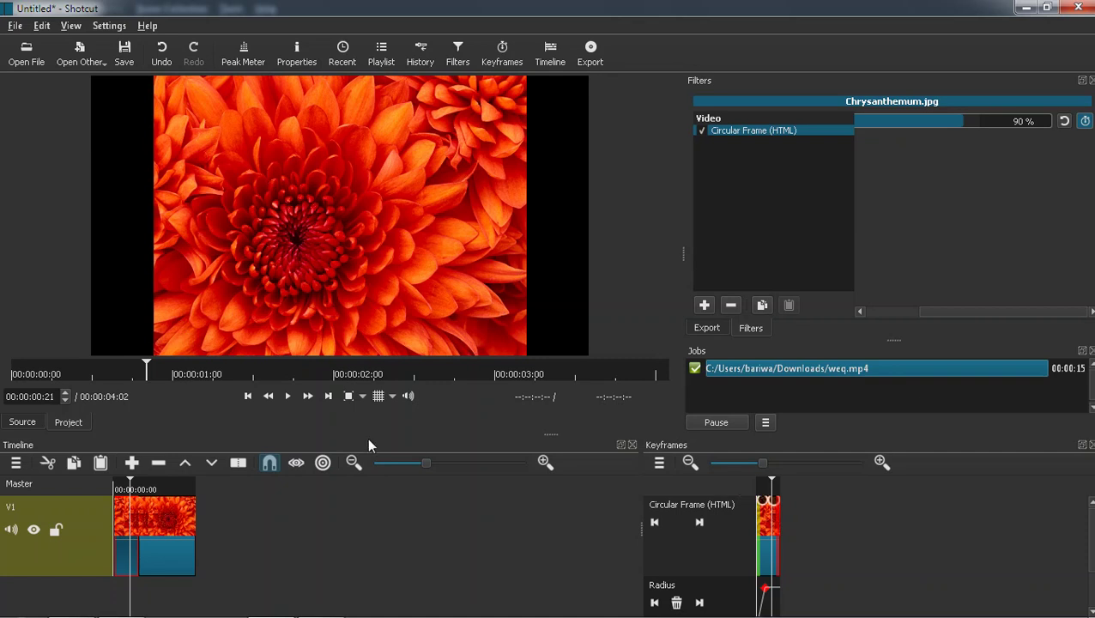
- Remove the extra clip, export the timeline as tewqt.mp4, and check the Downloads folder
right_click(174, 525)
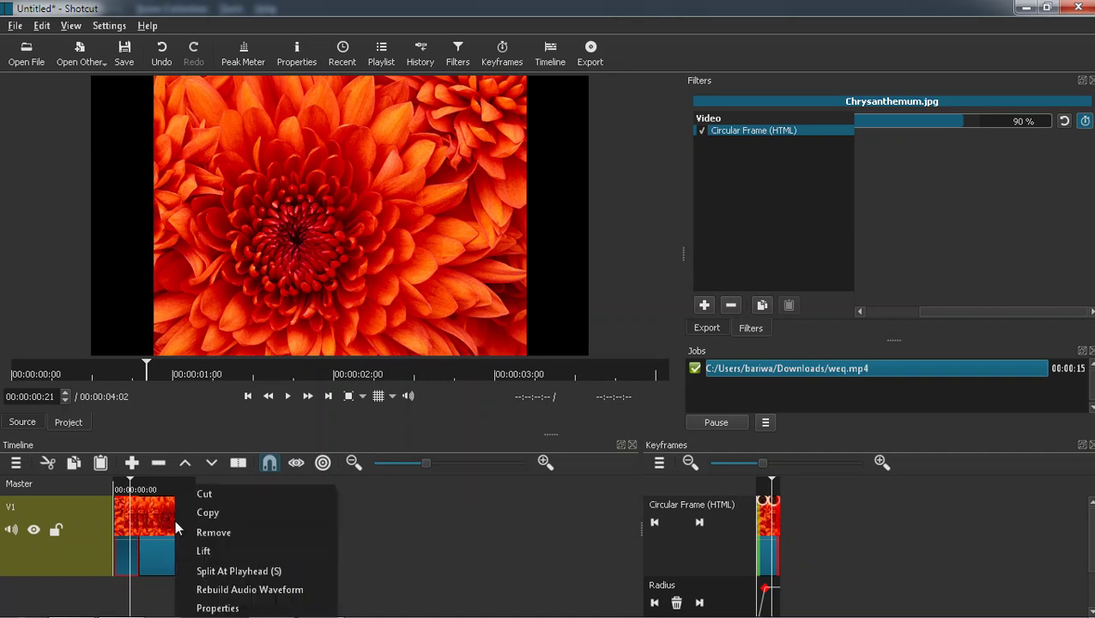
click(212, 532)
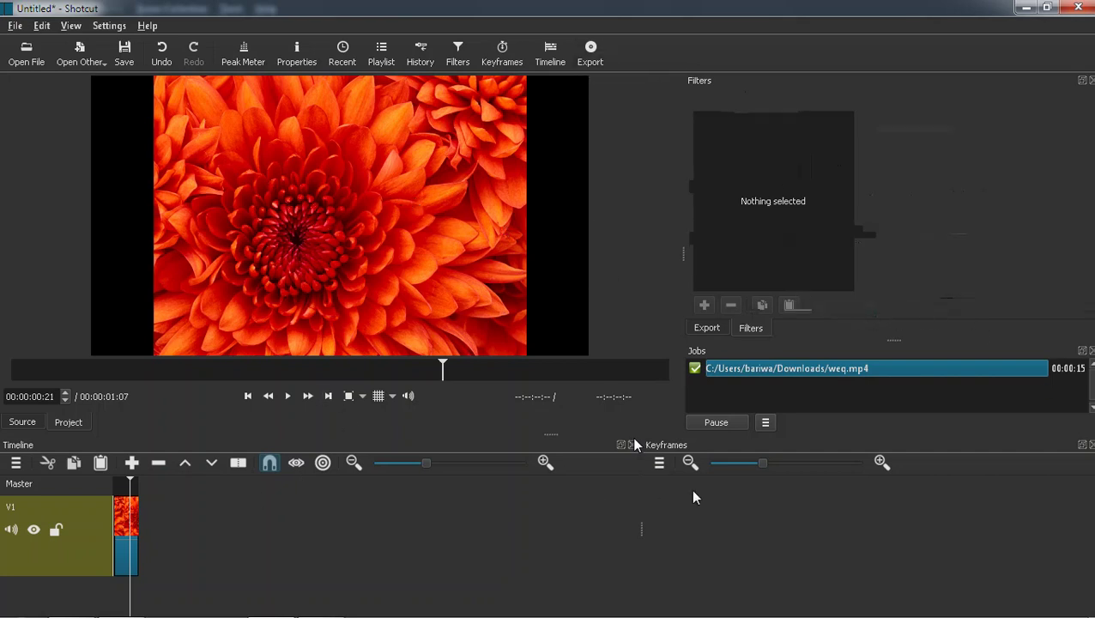
click(706, 328)
click(851, 311)
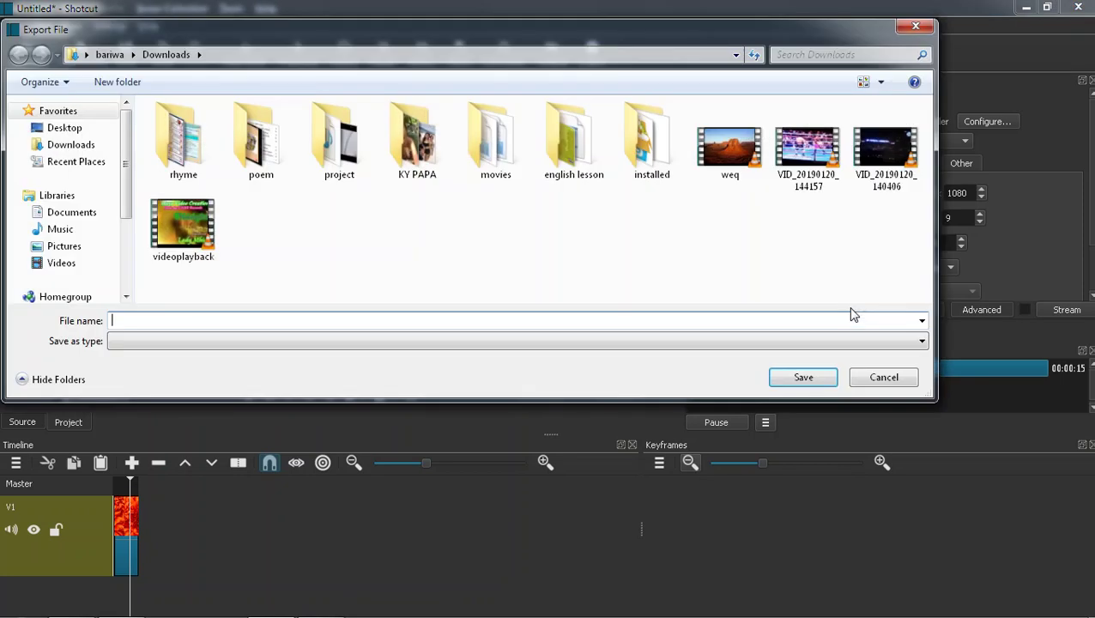
text(tewqt)
click(796, 378)
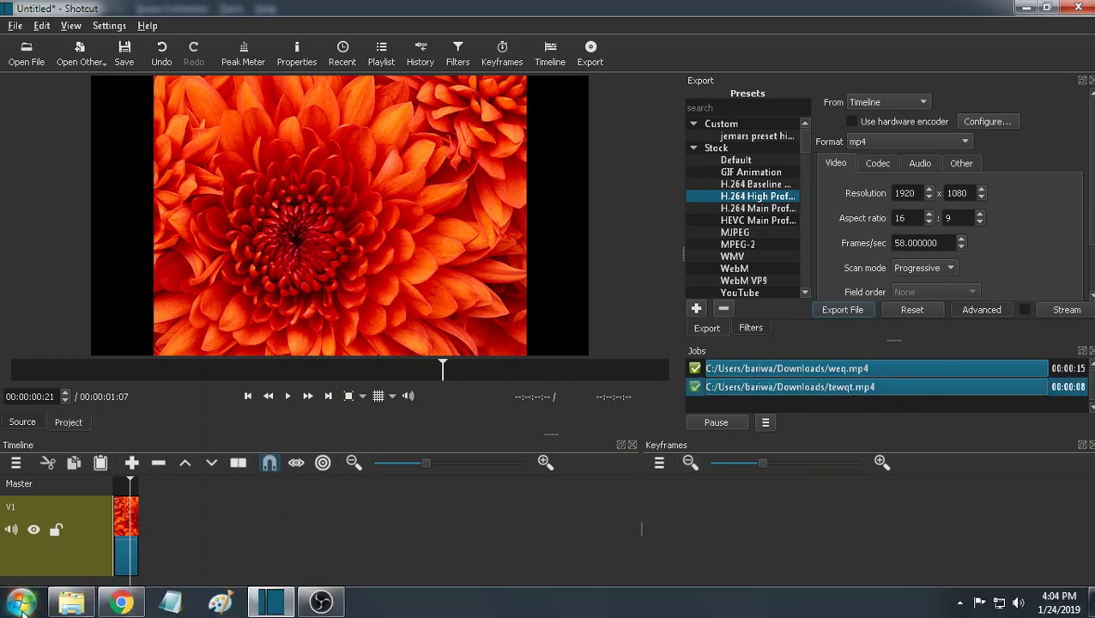
click(62, 601)
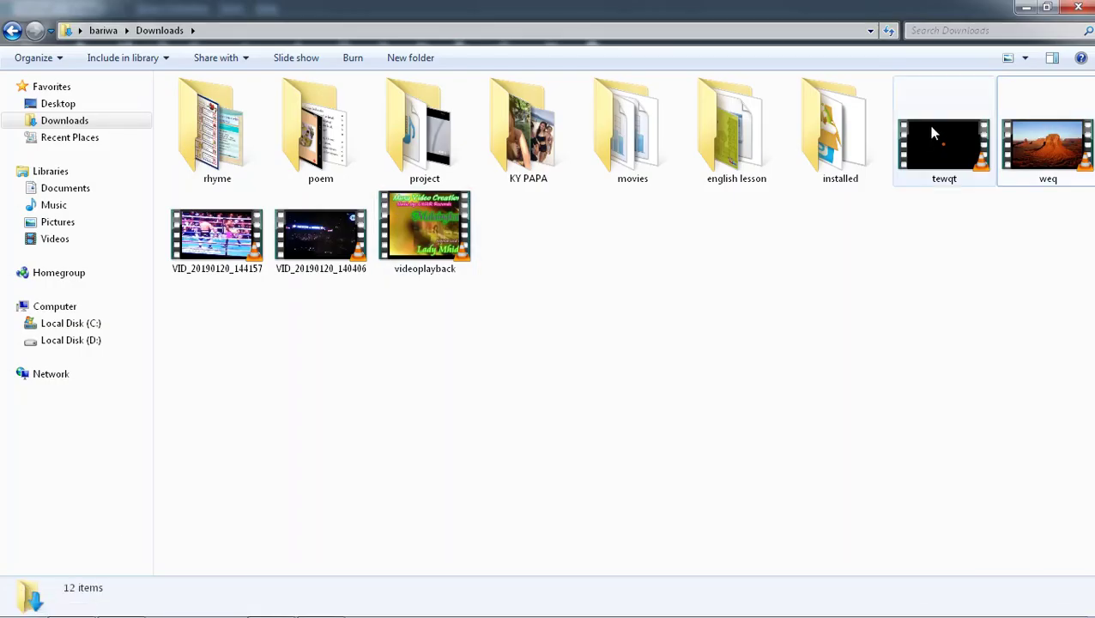
click(933, 132)
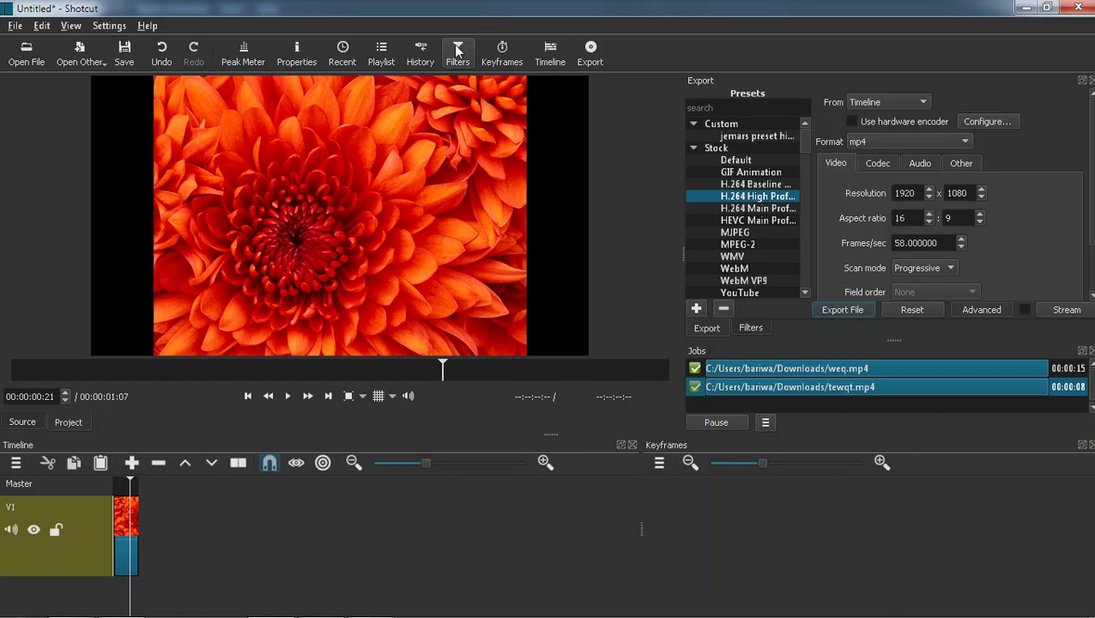
- Select the Chrysanthemum clip and display its Circular Frame filter with the Radius keyframes
click(126, 515)
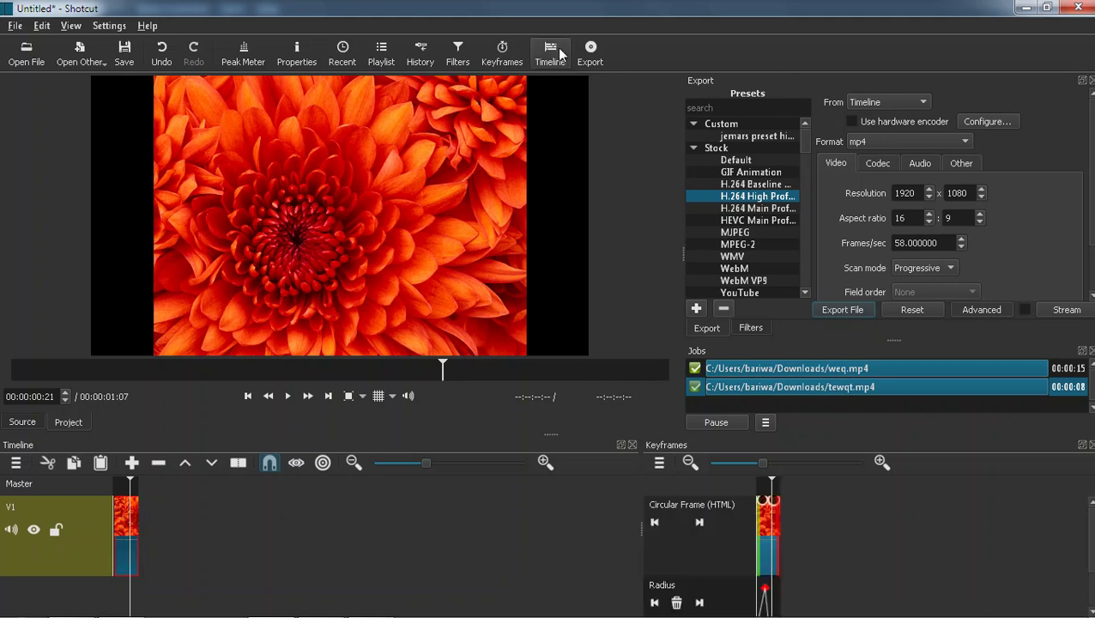
click(459, 53)
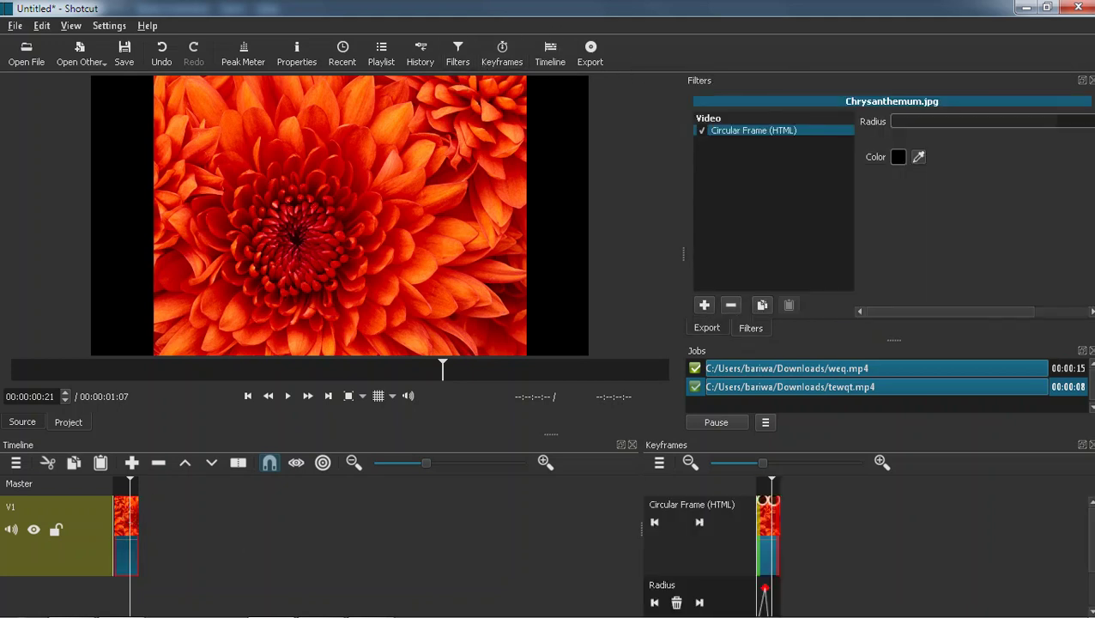